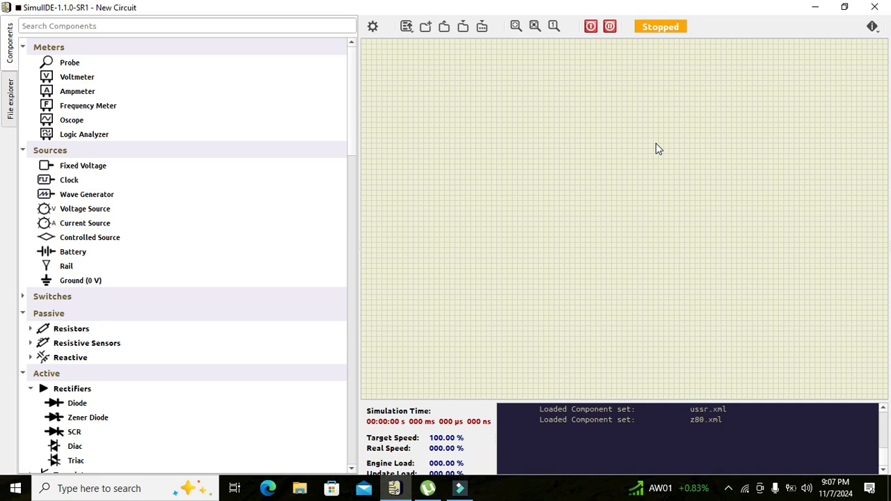
Find the Battery component by searching for "battery" and place one in the empty circuit.
{"action": "left_click", "coordinate": [199, 26]}
{"action": "type", "text": "battery"}
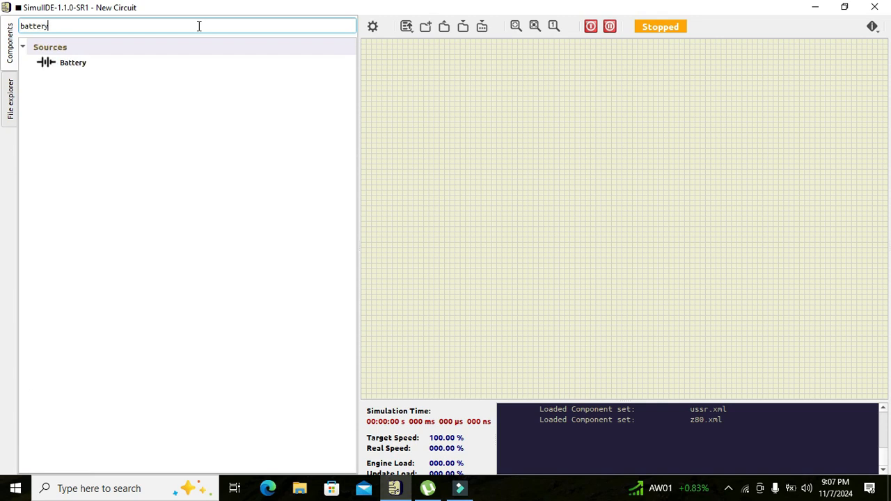
{"action": "left_click", "coordinate": [73, 63]}
{"action": "left_click_drag", "start_coordinate": [73, 63], "coordinate": [508, 178]}
{"action": "left_click", "coordinate": [549, 211]}
{"action": "left_click", "coordinate": [538, 230]}
Find the Incandescent lamp by searching for "incande" and place one in line with the battery, past its black terminal.
{"action": "left_click", "coordinate": [148, 24]}
{"action": "key", "text": "BackSpace"}
{"action": "key", "text": "BackSpace"}
{"action": "key", "text": "BackSpace"}
{"action": "key", "text": "BackSpace"}
{"action": "key", "text": "BackSpace"}
{"action": "key", "text": "BackSpace"}
{"action": "key", "text": "BackSpace"}
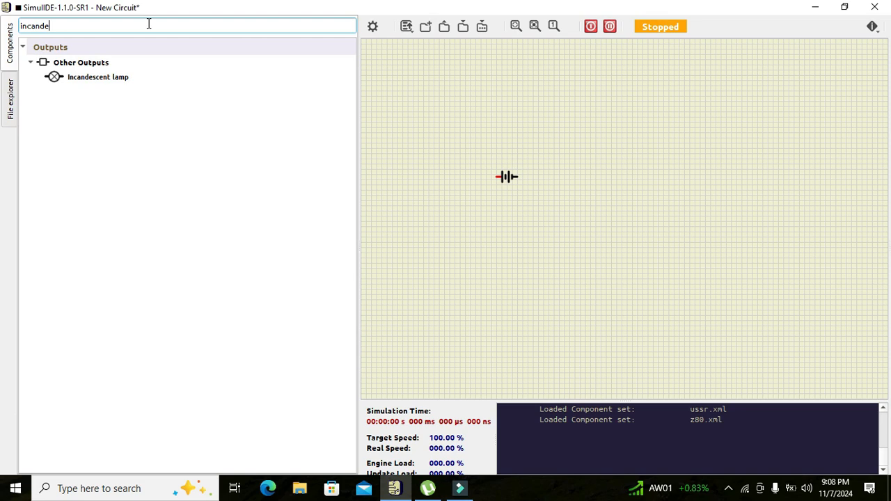
{"action": "left_click_drag", "start_coordinate": [91, 82], "coordinate": [610, 176]}
Wire the battery's black terminal to the lamp's nearer terminal and shift the lamp into line with the battery.
{"action": "left_click", "coordinate": [516, 176]}
{"action": "left_click", "coordinate": [602, 174]}
{"action": "left_click_drag", "start_coordinate": [608, 174], "coordinate": [622, 179]}
{"action": "left_click", "coordinate": [689, 194]}
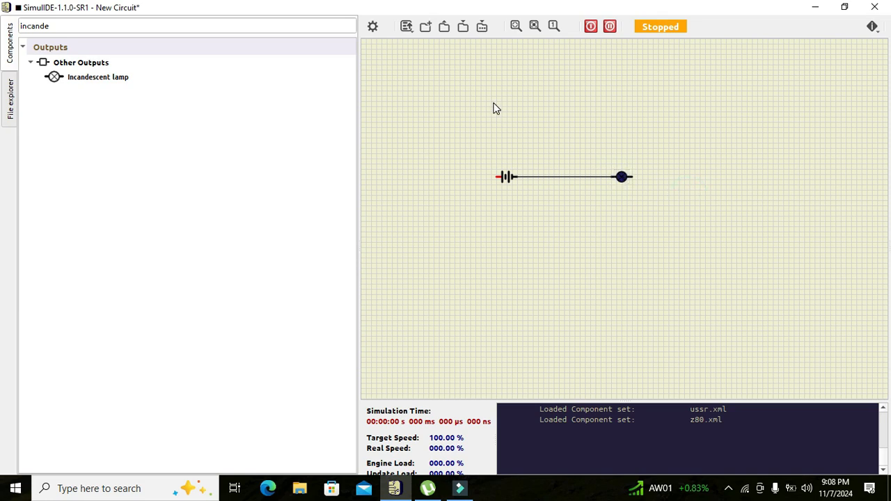
Move the connected battery and lamp together to the upper part of the circuit area.
{"action": "left_click", "coordinate": [557, 26]}
{"action": "left_click", "coordinate": [534, 27]}
{"action": "left_click", "coordinate": [519, 26]}
{"action": "left_click_drag", "start_coordinate": [832, 227], "coordinate": [582, 228]}
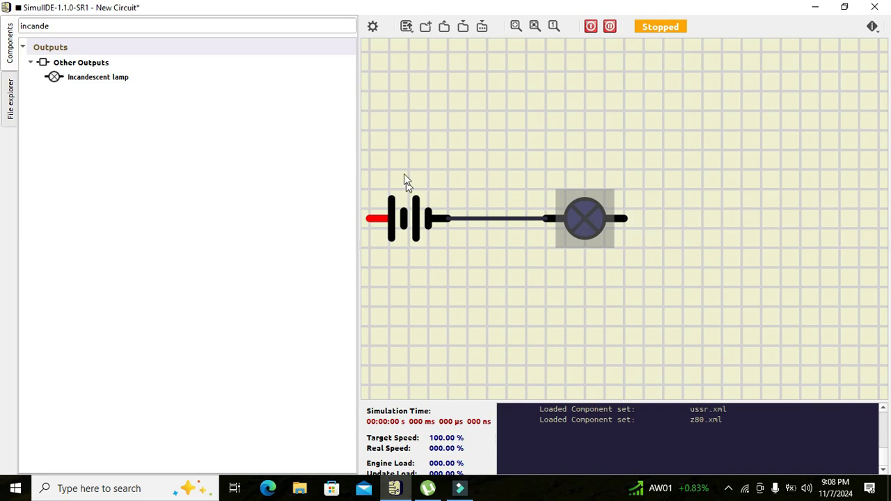
{"action": "left_click_drag", "start_coordinate": [368, 163], "coordinate": [671, 279]}
{"action": "left_click", "coordinate": [597, 220]}
{"action": "left_click_drag", "start_coordinate": [597, 220], "coordinate": [705, 122]}
{"action": "left_click", "coordinate": [698, 189]}
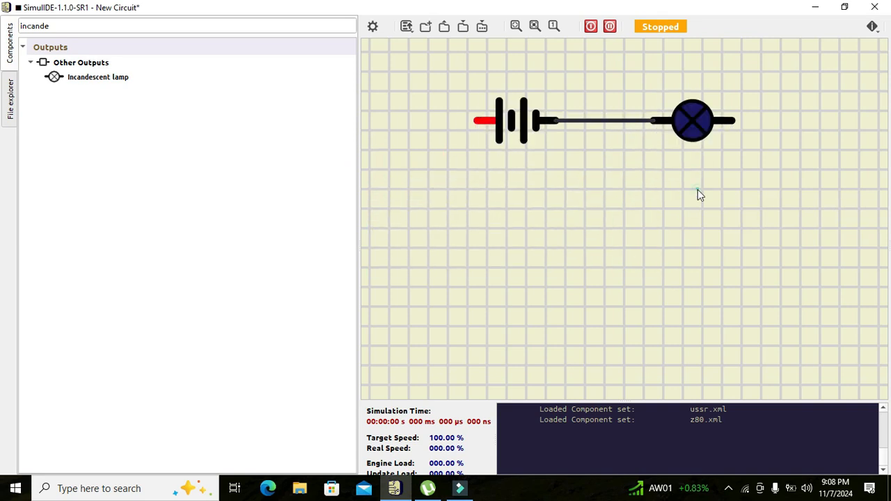
Find the Switch (all) component by searching for "switch" and place one below the wire joining the battery and lamp.
{"action": "double_click", "coordinate": [64, 28]}
{"action": "key", "text": "BackSpace"}
{"action": "type", "text": "s"}
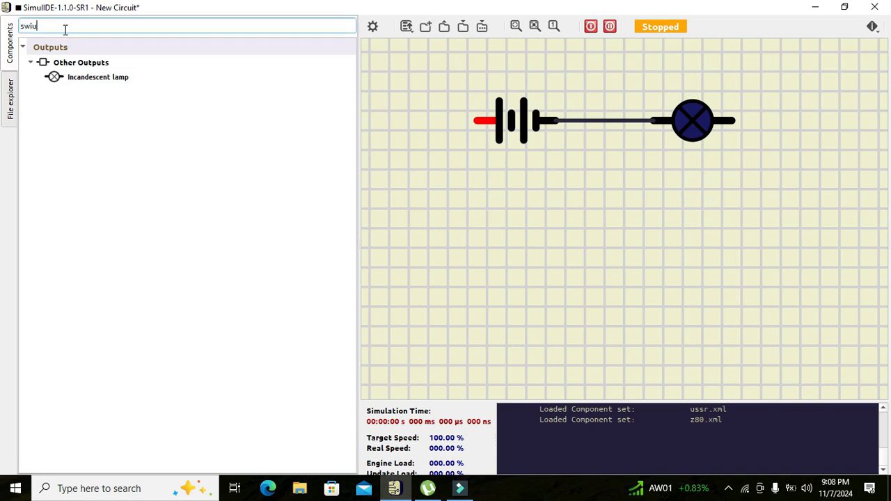
{"action": "type", "text": "witch"}
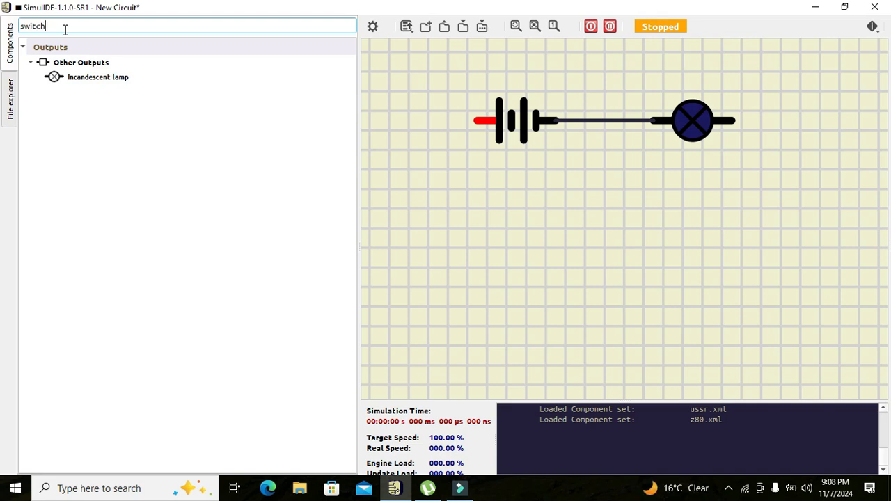
{"action": "key", "text": "Return"}
{"action": "left_click", "coordinate": [72, 62]}
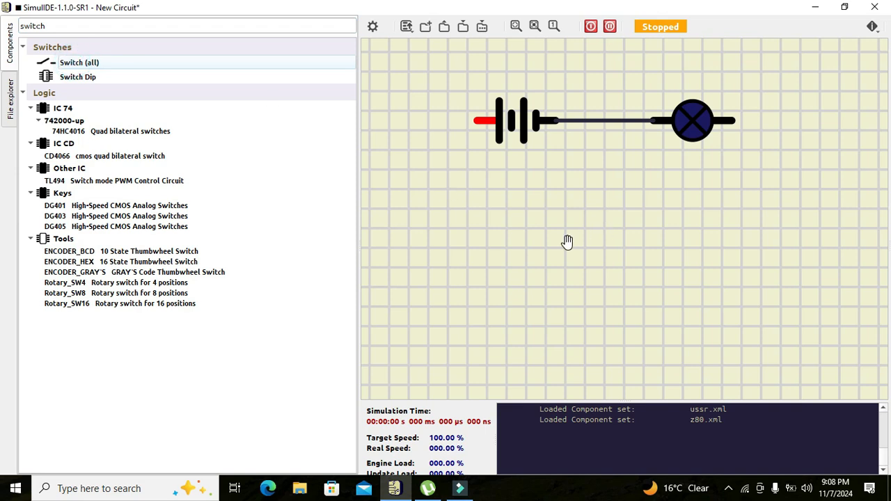
{"action": "left_click_drag", "start_coordinate": [87, 74], "coordinate": [611, 257]}
{"action": "key", "text": "Delete"}
{"action": "left_click_drag", "start_coordinate": [59, 63], "coordinate": [587, 257]}
{"action": "left_click", "coordinate": [722, 319]}
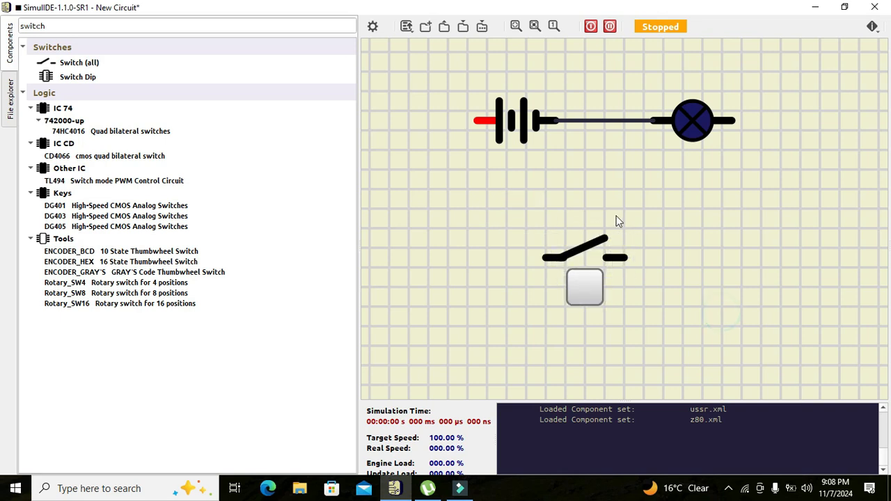
Wire the battery's red terminal down and around to the nearer terminal of the switch.
{"action": "left_click", "coordinate": [474, 122]}
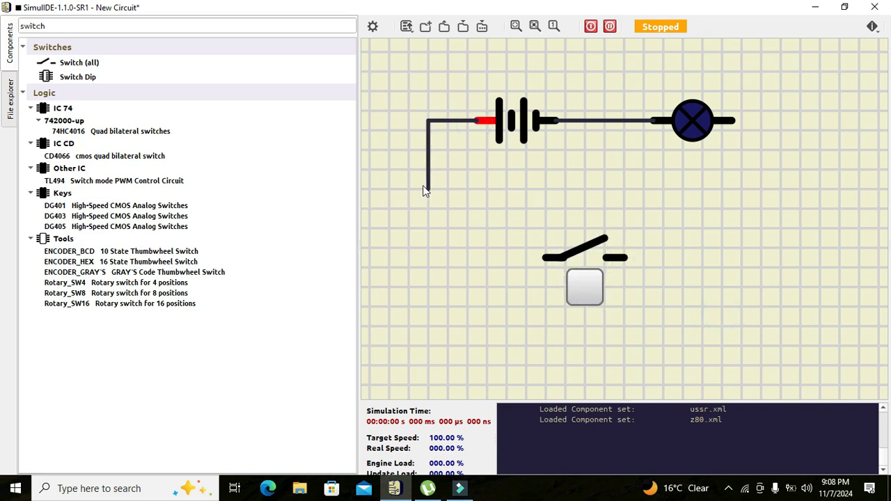
{"action": "left_click", "coordinate": [417, 258]}
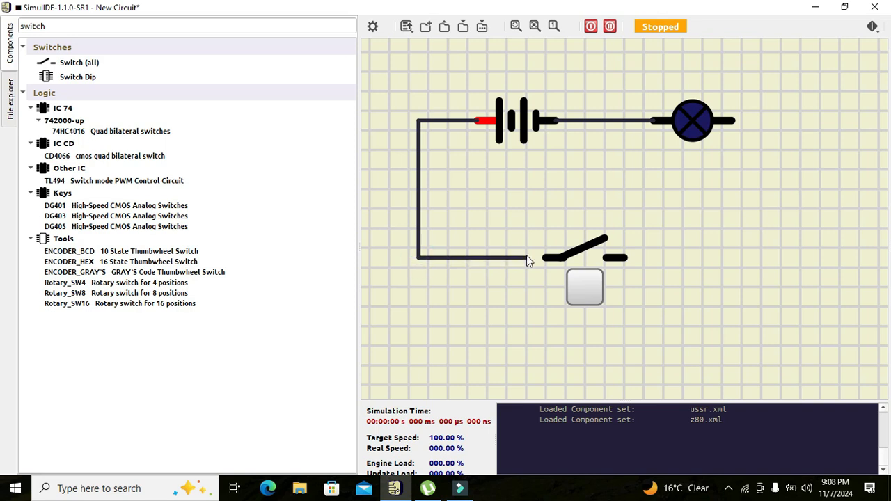
{"action": "left_click", "coordinate": [546, 257]}
Wire the switch's other terminal up to the lamp's free terminal to close the loop.
{"action": "left_click", "coordinate": [628, 259]}
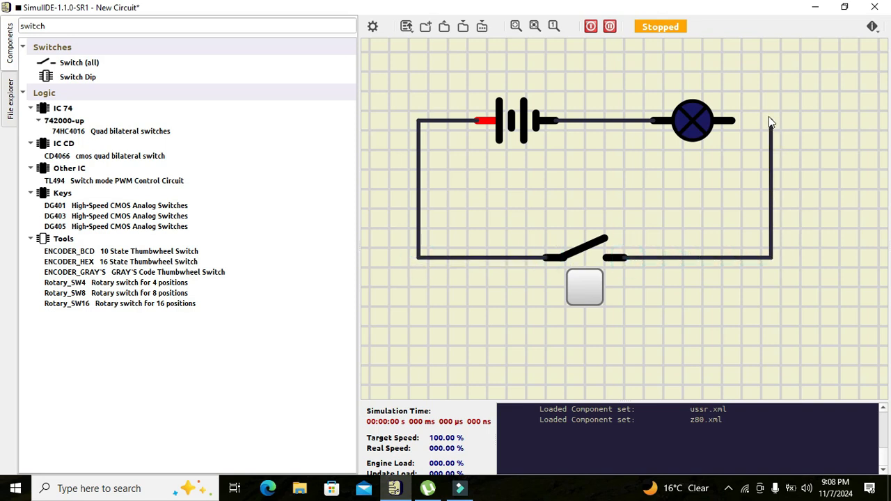
{"action": "left_click", "coordinate": [761, 120]}
{"action": "left_click", "coordinate": [736, 121]}
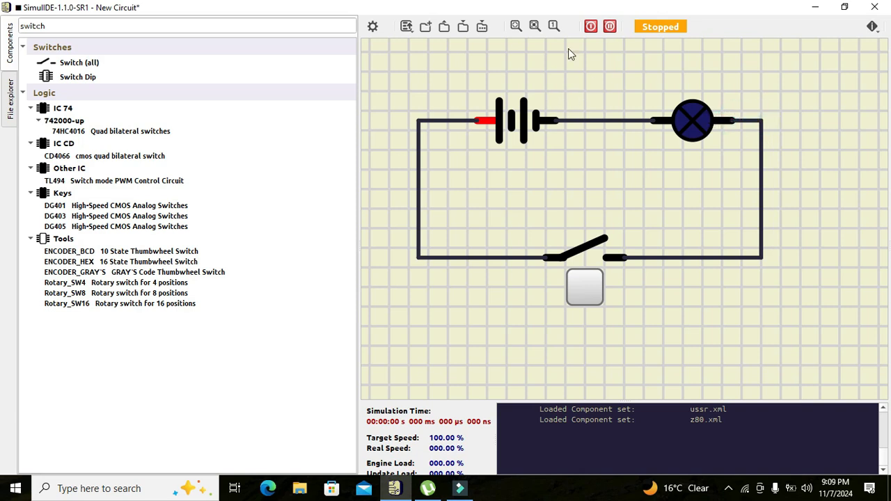
Run the simulation, close and reopen the switch to test the lamp, and pause the simulation.
{"action": "left_click", "coordinate": [591, 26]}
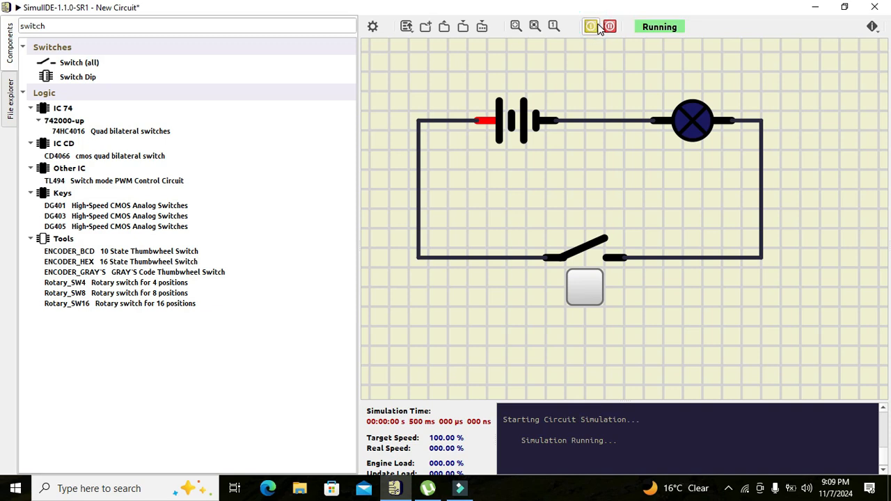
{"action": "left_click", "coordinate": [584, 291]}
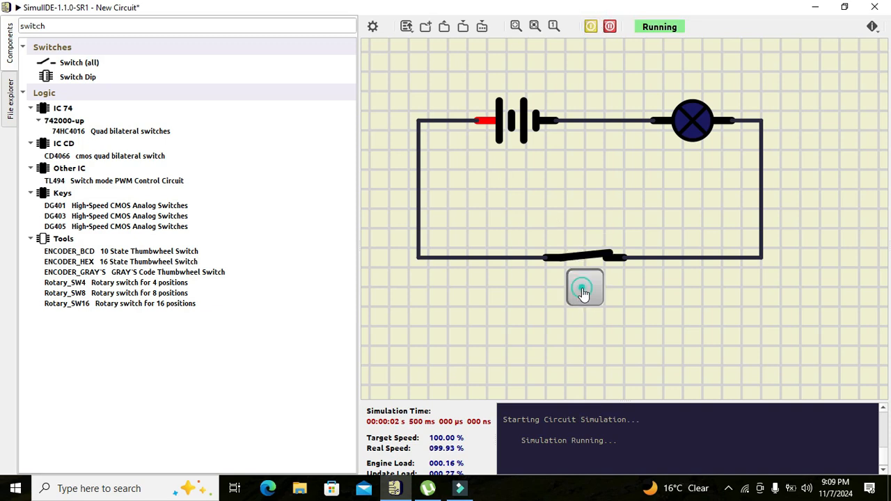
{"action": "left_click", "coordinate": [584, 291]}
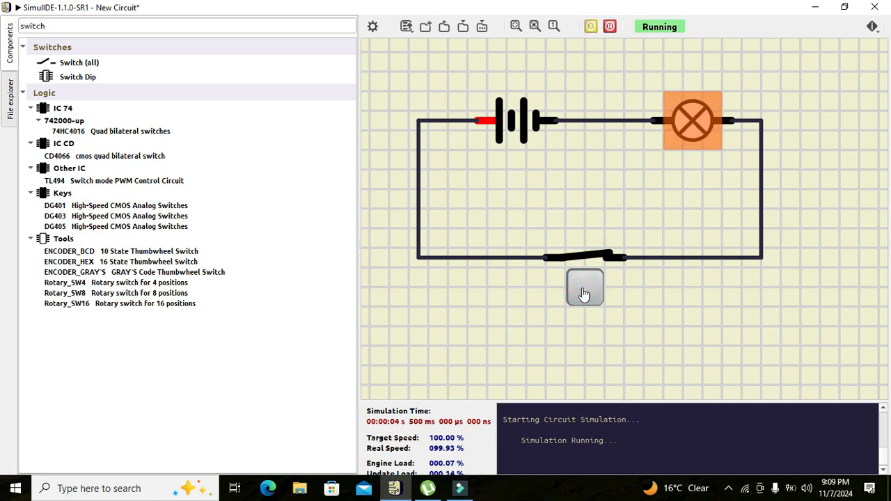
{"action": "left_click", "coordinate": [611, 28]}
Find the Ampmeter component by searching for "ampmeter" and place one beside the wire running from the lamp to the switch.
{"action": "left_click", "coordinate": [180, 31]}
{"action": "left_click_drag", "start_coordinate": [180, 31], "coordinate": [4, 26]}
{"action": "type", "text": "ammeter"}
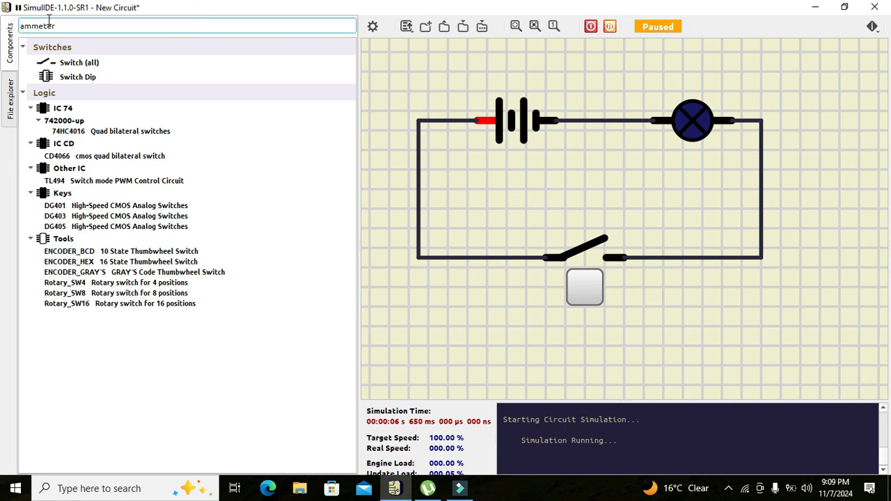
{"action": "key", "text": "BackSpace"}
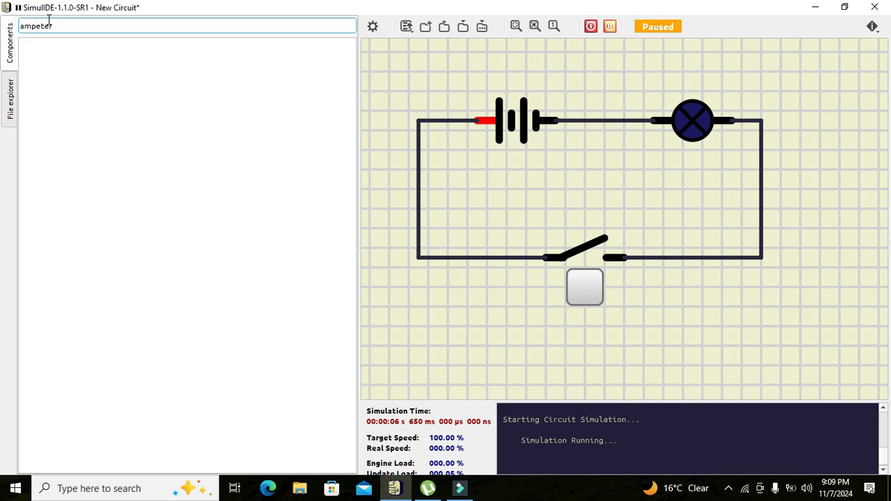
{"action": "type", "text": "m"}
{"action": "left_click", "coordinate": [77, 69]}
{"action": "left_click_drag", "start_coordinate": [77, 70], "coordinate": [791, 202]}
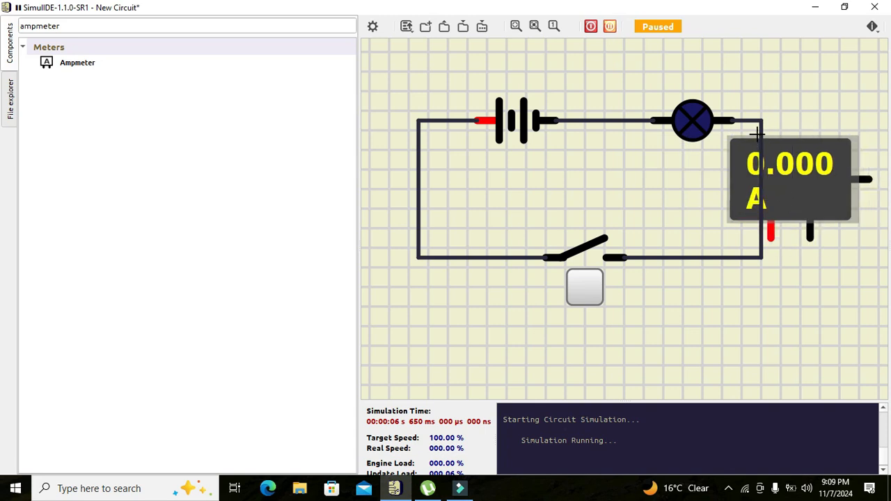
{"action": "left_click", "coordinate": [761, 133]}
{"action": "left_click", "coordinate": [761, 134]}
{"action": "left_click", "coordinate": [761, 125]}
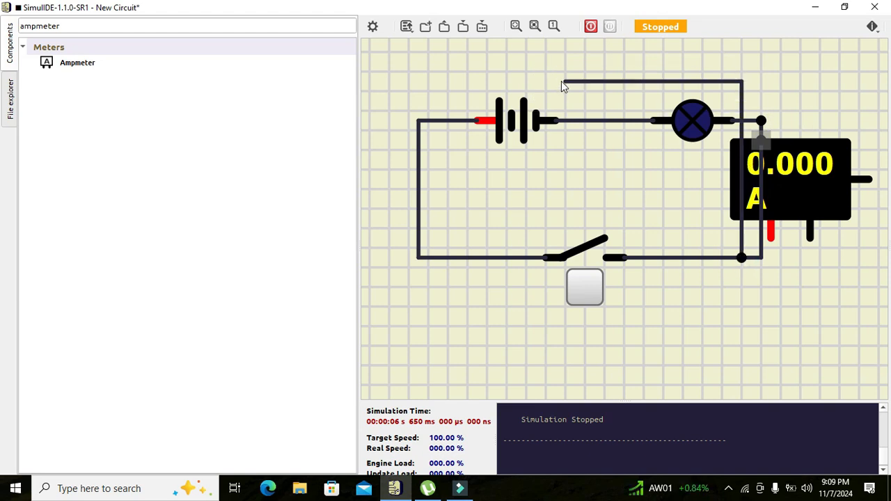
{"action": "right_click", "coordinate": [561, 81]}
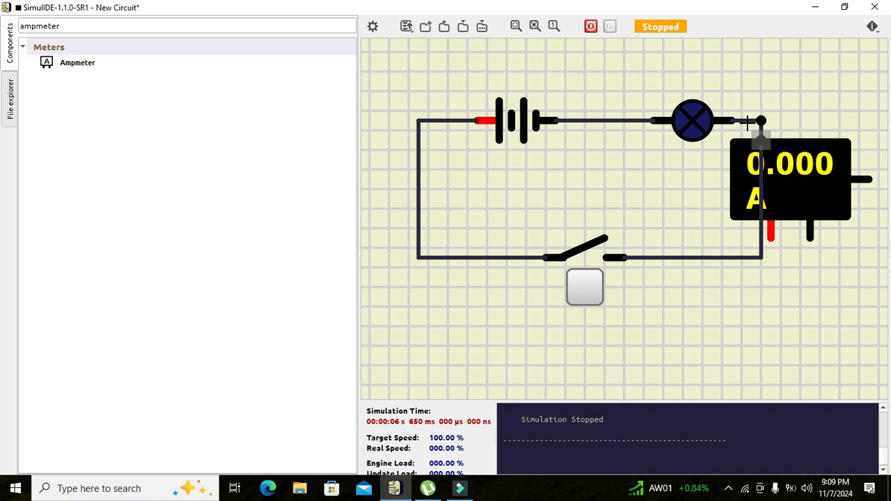
Move the ammeter off the lamp-to-switch wire to a free area below the circuit.
{"action": "double_click", "coordinate": [798, 173]}
{"action": "left_click_drag", "start_coordinate": [799, 174], "coordinate": [405, 336]}
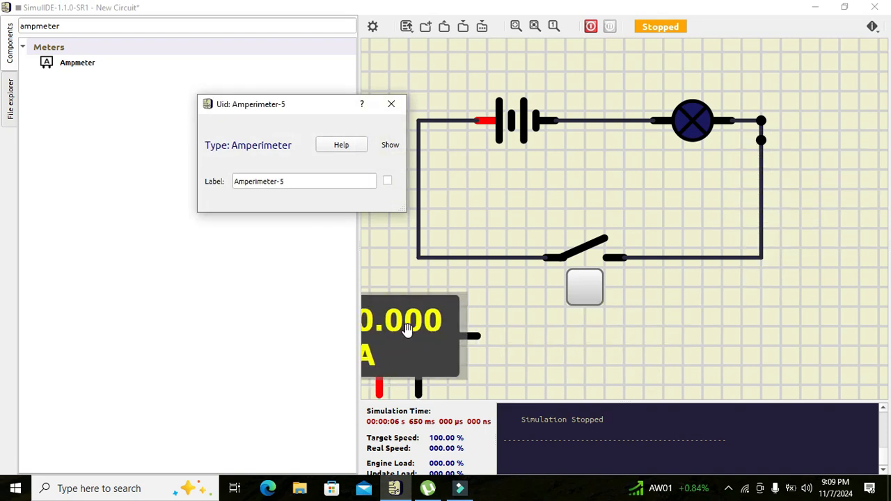
{"action": "left_click", "coordinate": [390, 103]}
Delete the wire segments and junction nodes connecting the lamp to the switch.
{"action": "left_click", "coordinate": [701, 257]}
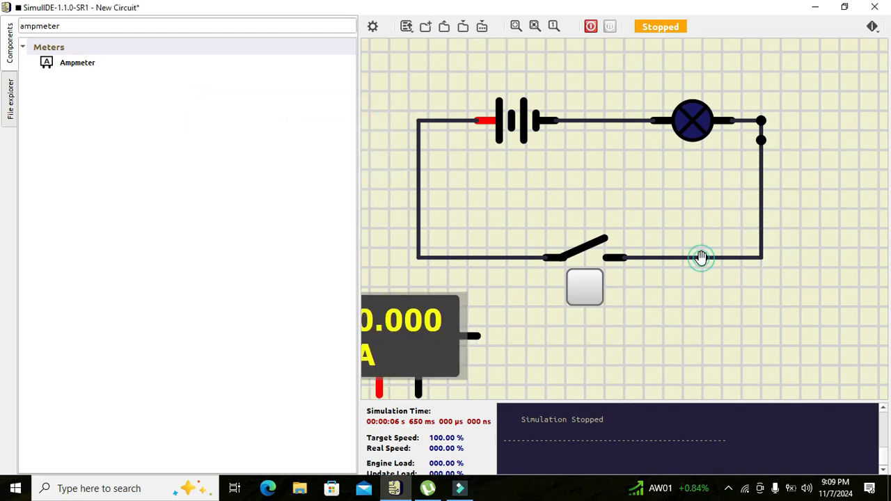
{"action": "right_click", "coordinate": [745, 261]}
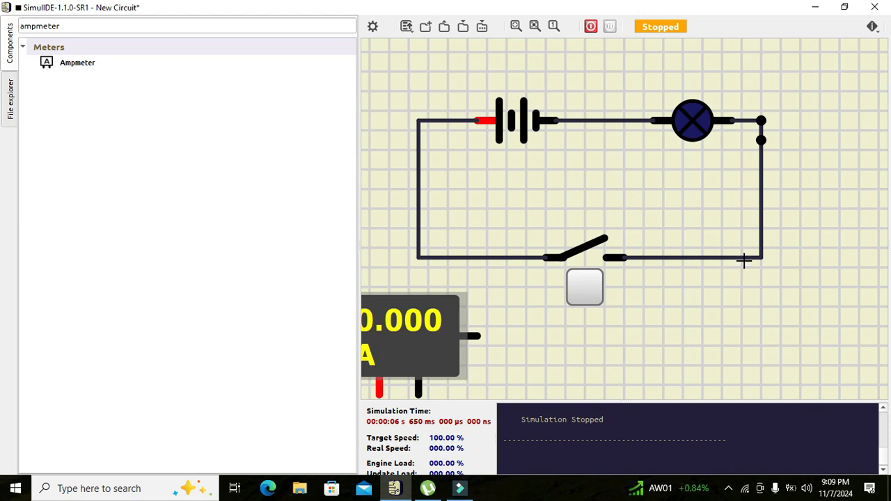
{"action": "left_click", "coordinate": [761, 229]}
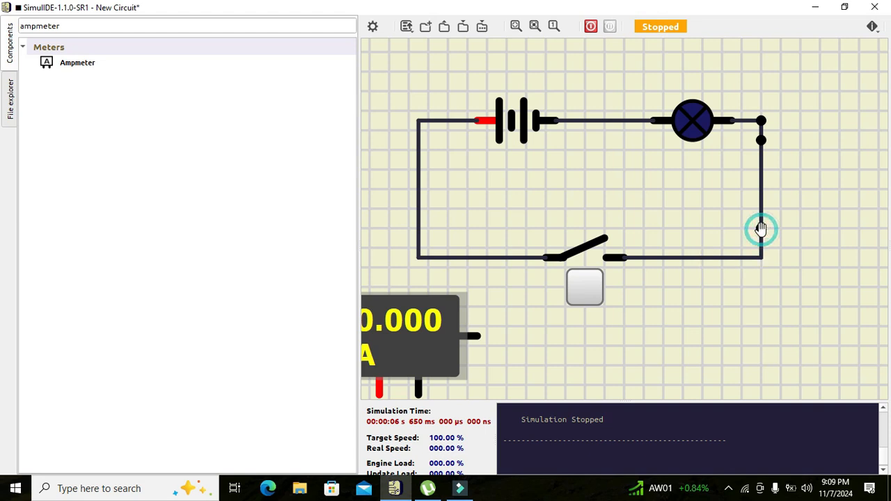
{"action": "right_click", "coordinate": [761, 196]}
{"action": "left_click", "coordinate": [775, 202]}
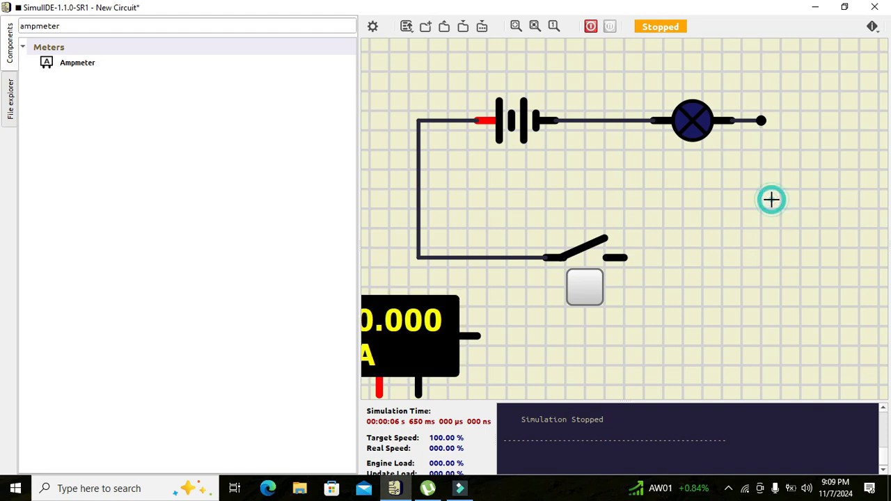
{"action": "right_click", "coordinate": [751, 122]}
{"action": "left_click", "coordinate": [761, 126]}
Move the ammeter below the lamp and wire its red terminal to the switch's free terminal.
{"action": "left_click_drag", "start_coordinate": [404, 358], "coordinate": [764, 244]}
{"action": "left_click", "coordinate": [742, 274]}
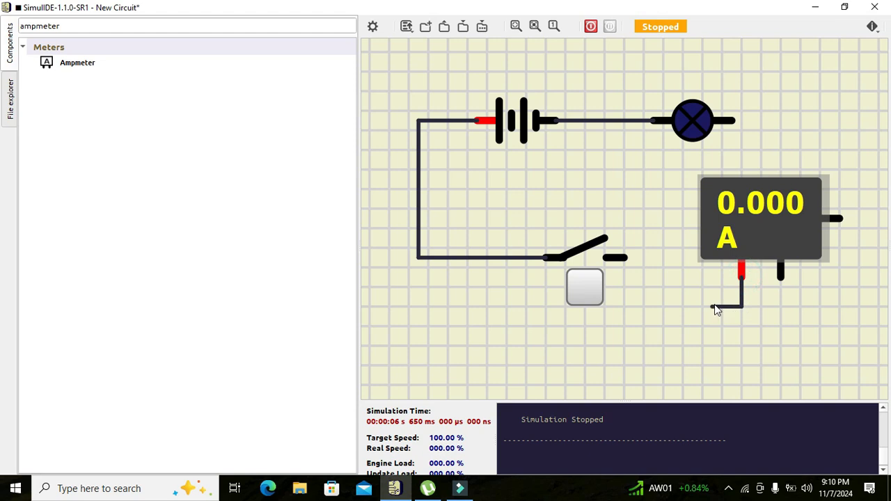
{"action": "left_click", "coordinate": [644, 308]}
{"action": "left_click", "coordinate": [641, 256]}
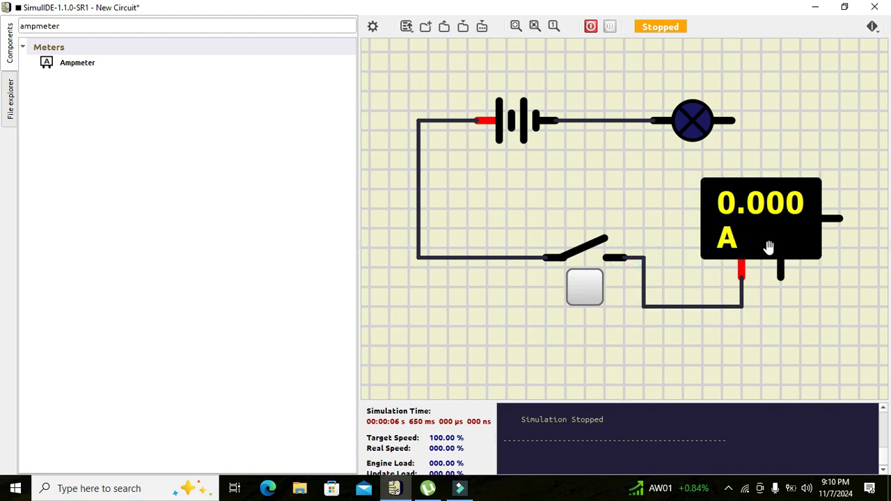
Wire the ammeter's bottom black terminal around to the lamp's free terminal, completing the series circuit.
{"action": "left_click", "coordinate": [782, 277]}
{"action": "left_click", "coordinate": [869, 308]}
{"action": "left_click", "coordinate": [868, 121]}
{"action": "left_click", "coordinate": [732, 122]}
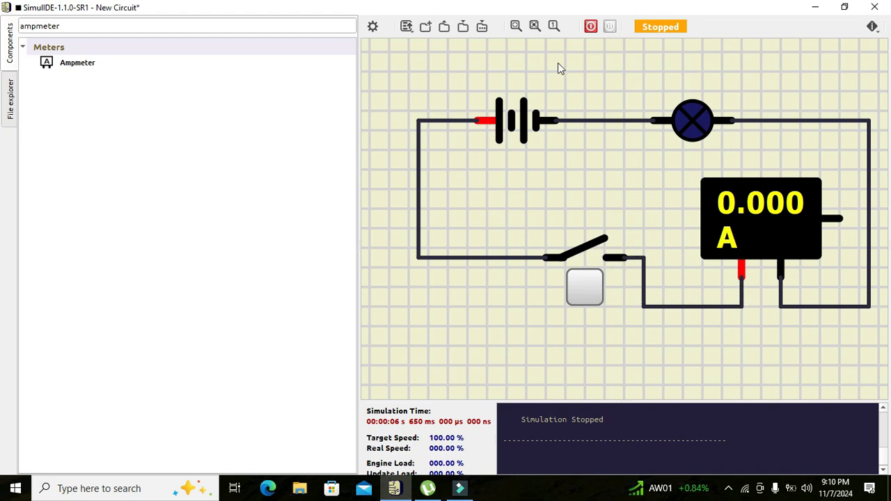
Run the simulation and toggle the switch several times to compare the ammeter reading with the lamp on and off.
{"action": "left_click", "coordinate": [591, 26]}
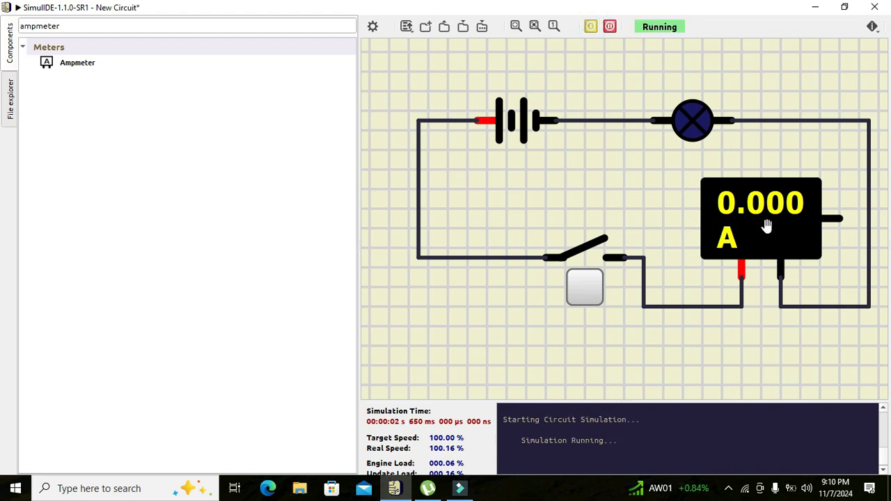
{"action": "left_click", "coordinate": [586, 288]}
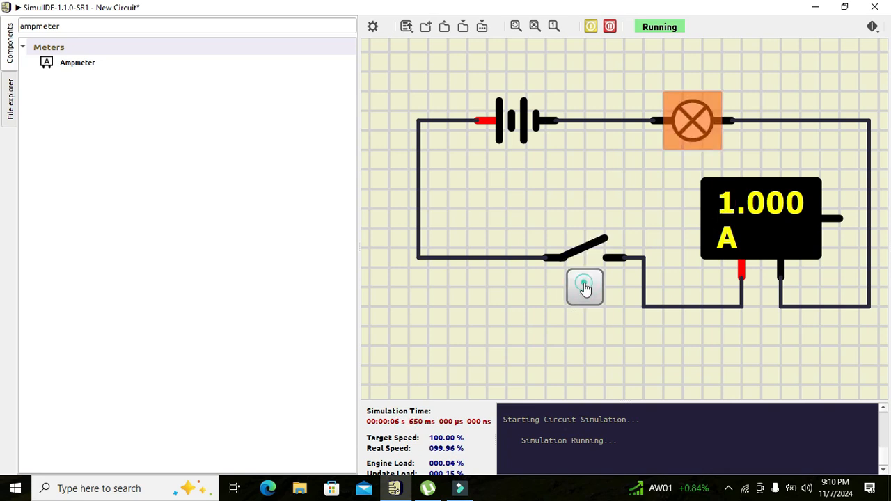
{"action": "left_click", "coordinate": [585, 288]}
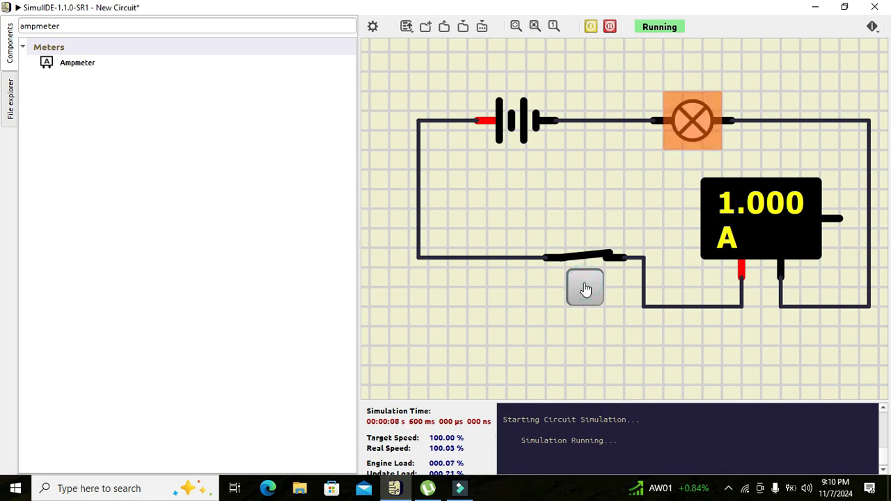
{"action": "left_click", "coordinate": [586, 289]}
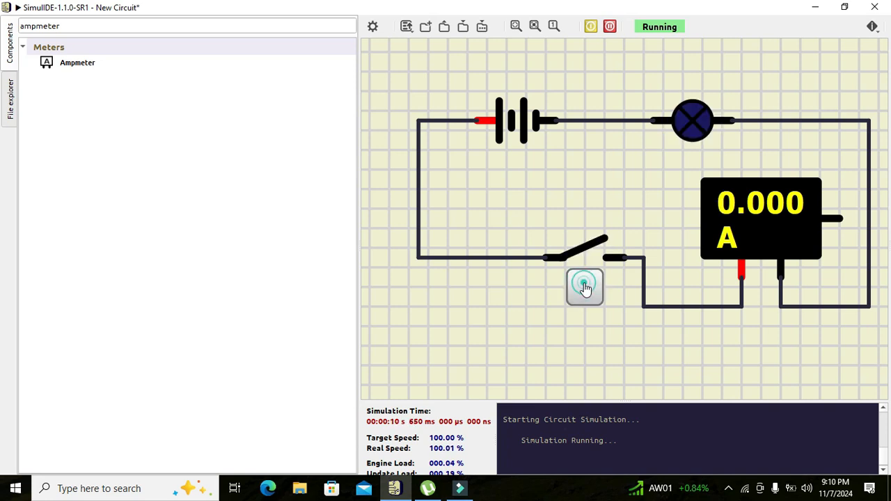
Set the lamp's Max Current to 5.2 A in its properties.
{"action": "double_click", "coordinate": [686, 120]}
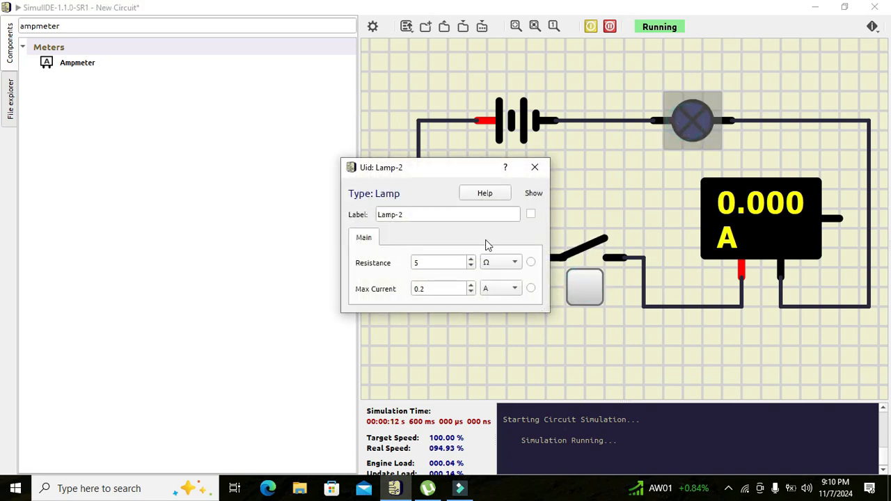
{"action": "left_click", "coordinate": [472, 285]}
{"action": "left_click", "coordinate": [471, 284]}
{"action": "left_click", "coordinate": [471, 285]}
{"action": "left_click", "coordinate": [471, 284]}
{"action": "left_click", "coordinate": [472, 285]}
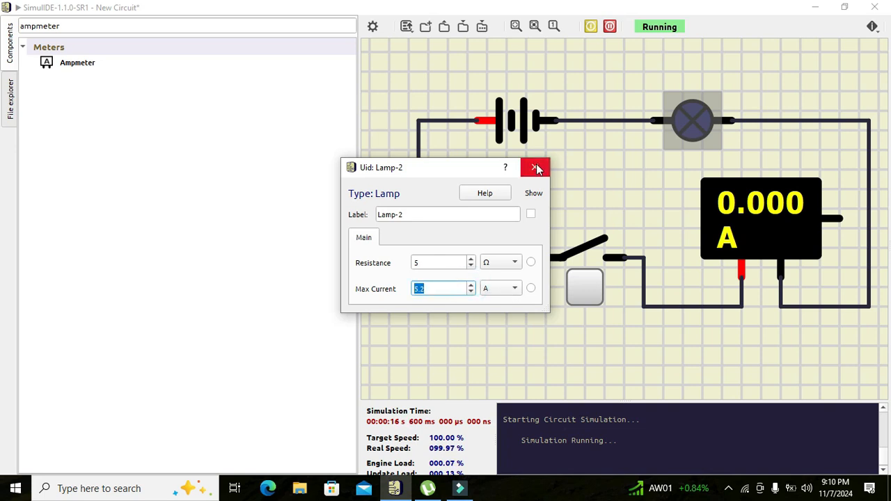
Close the lamp's properties, stop and restart the simulation, and toggle the switch to check the lamp and ammeter response.
{"action": "left_click", "coordinate": [536, 168]}
{"action": "left_click", "coordinate": [609, 27]}
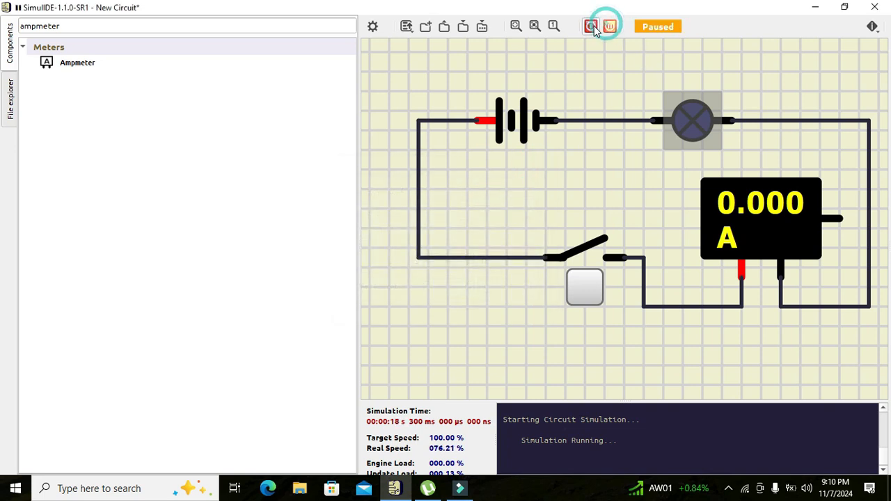
{"action": "left_click", "coordinate": [591, 26]}
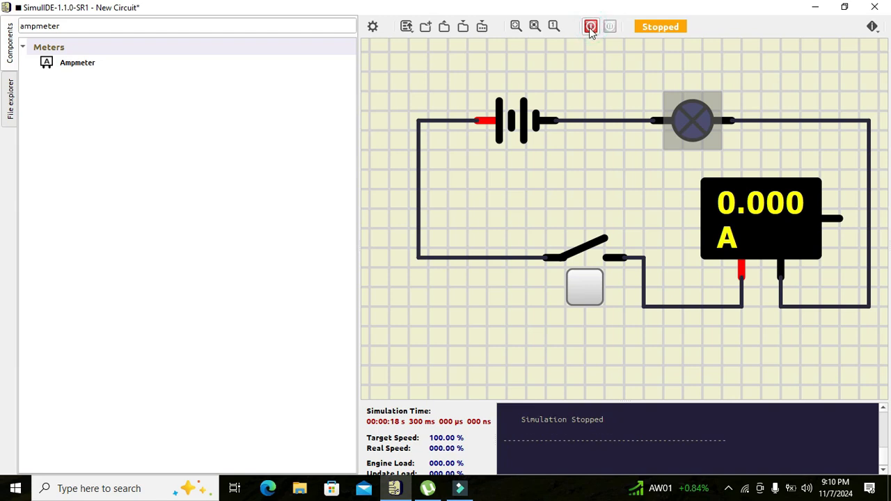
{"action": "left_click", "coordinate": [586, 289]}
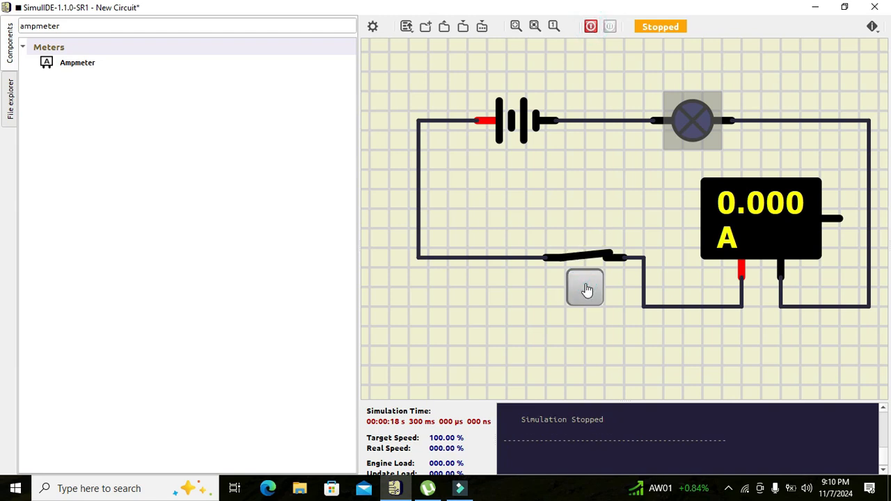
{"action": "left_click", "coordinate": [590, 26]}
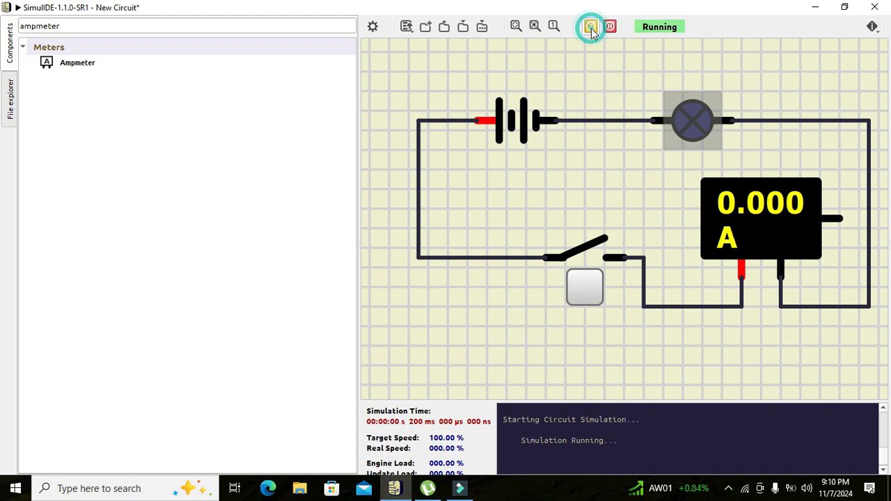
{"action": "left_click", "coordinate": [584, 304]}
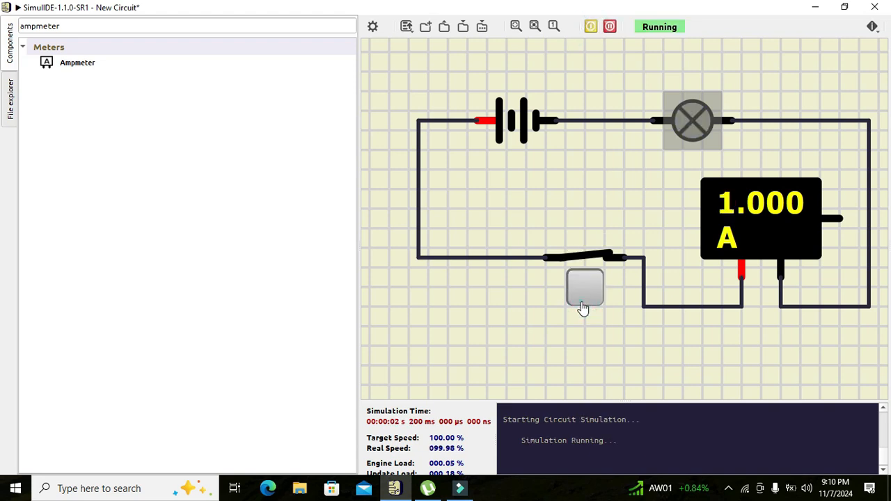
{"action": "left_click", "coordinate": [583, 306]}
{"action": "left_click", "coordinate": [584, 306]}
Lower the lamp's Max Current to 1.2 A in its properties and close them.
{"action": "double_click", "coordinate": [689, 120]}
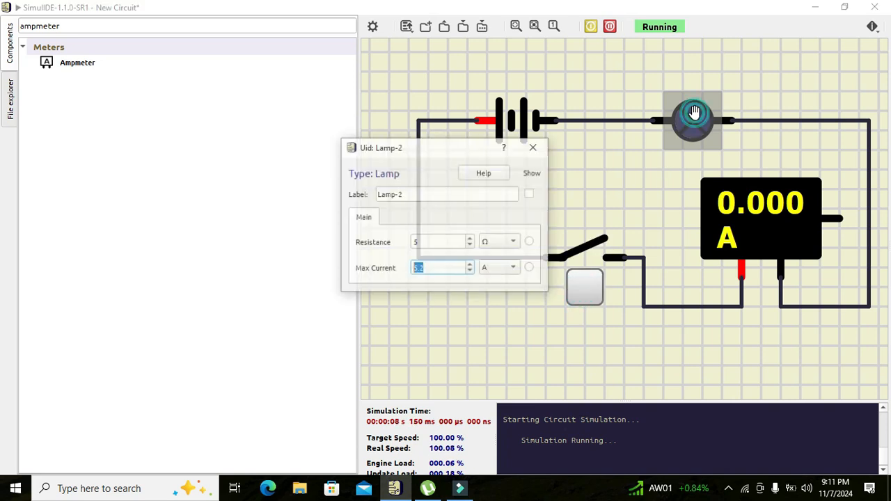
{"action": "left_click", "coordinate": [430, 269]}
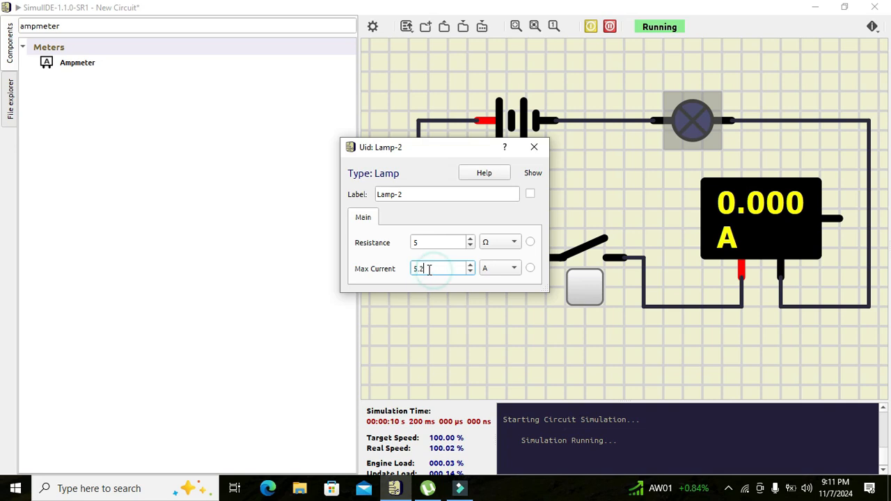
{"action": "left_click", "coordinate": [470, 271]}
{"action": "left_click", "coordinate": [470, 270]}
{"action": "left_click", "coordinate": [468, 271]}
{"action": "left_click", "coordinate": [469, 271]}
{"action": "left_click", "coordinate": [427, 267]}
{"action": "left_click_drag", "start_coordinate": [428, 268], "coordinate": [413, 269]}
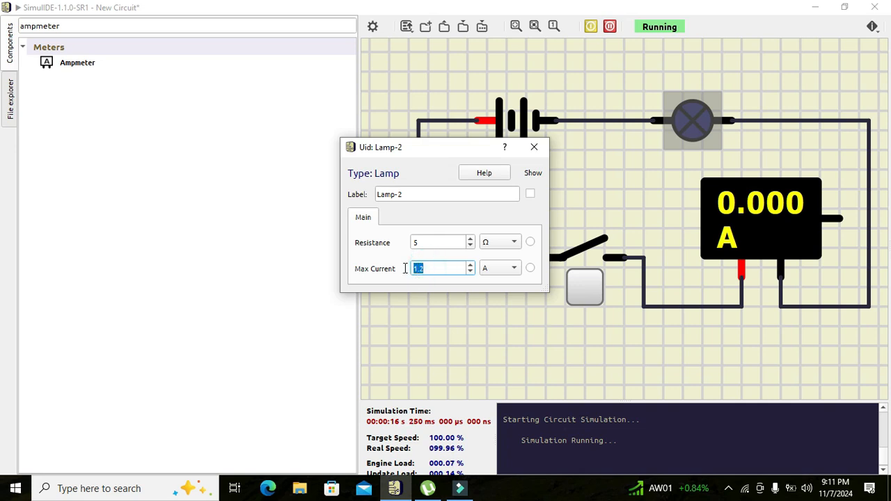
{"action": "left_click", "coordinate": [534, 148]}
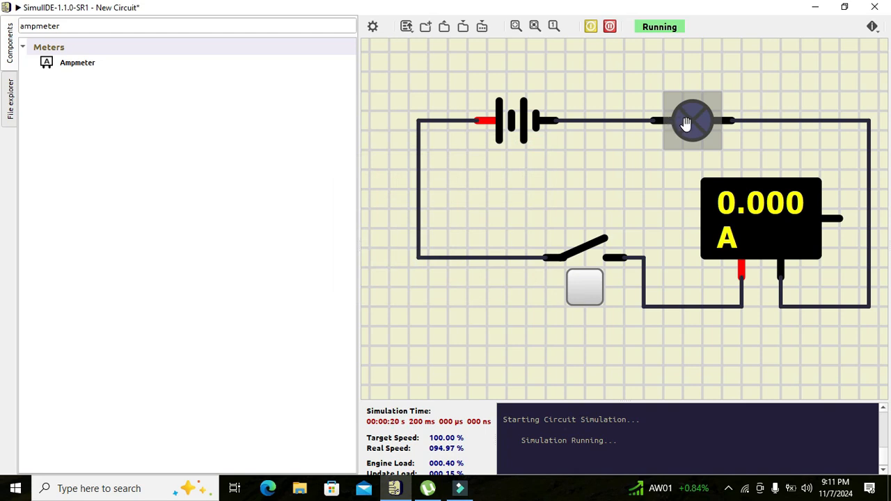